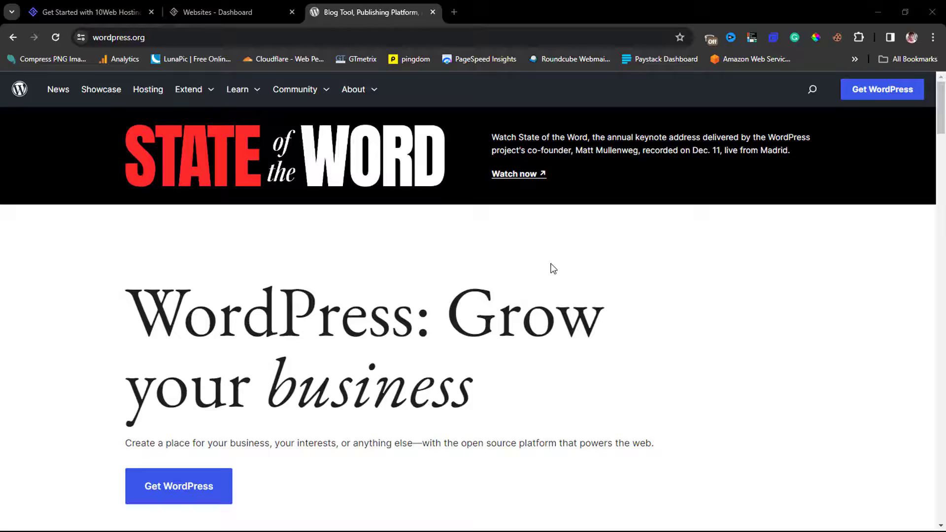
{"action": "scroll", "coordinate": [551, 268], "scroll_direction": "down", "scroll_amount": 1}
{"action": "scroll", "coordinate": [550, 269], "scroll_direction": "down", "scroll_amount": 5}
{"action": "scroll", "coordinate": [550, 269], "scroll_direction": "down", "scroll_amount": 5}
{"action": "scroll", "coordinate": [551, 268], "scroll_direction": "down", "scroll_amount": 5}
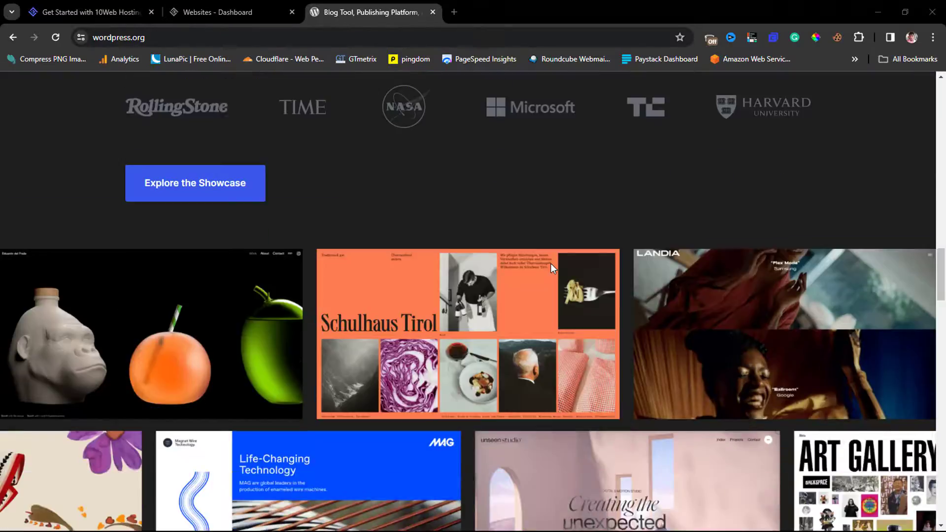
{"action": "scroll", "coordinate": [551, 264], "scroll_direction": "down", "scroll_amount": 5}
{"action": "scroll", "coordinate": [551, 265], "scroll_direction": "down", "scroll_amount": 5}
{"action": "scroll", "coordinate": [550, 264], "scroll_direction": "down", "scroll_amount": 5}
{"action": "scroll", "coordinate": [551, 265], "scroll_direction": "down", "scroll_amount": 5}
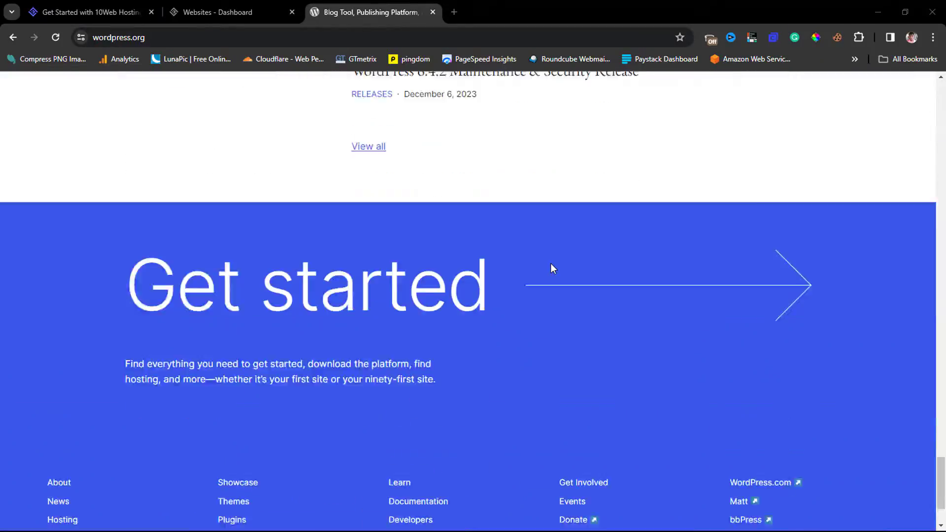
{"action": "scroll", "coordinate": [551, 267], "scroll_direction": "up", "scroll_amount": 5}
{"action": "scroll", "coordinate": [551, 266], "scroll_direction": "up", "scroll_amount": 10}
{"action": "scroll", "coordinate": [550, 266], "scroll_direction": "up", "scroll_amount": 15}
Select the wordpress.org page address in the address bar
{"action": "key", "text": "ctrl+l"}
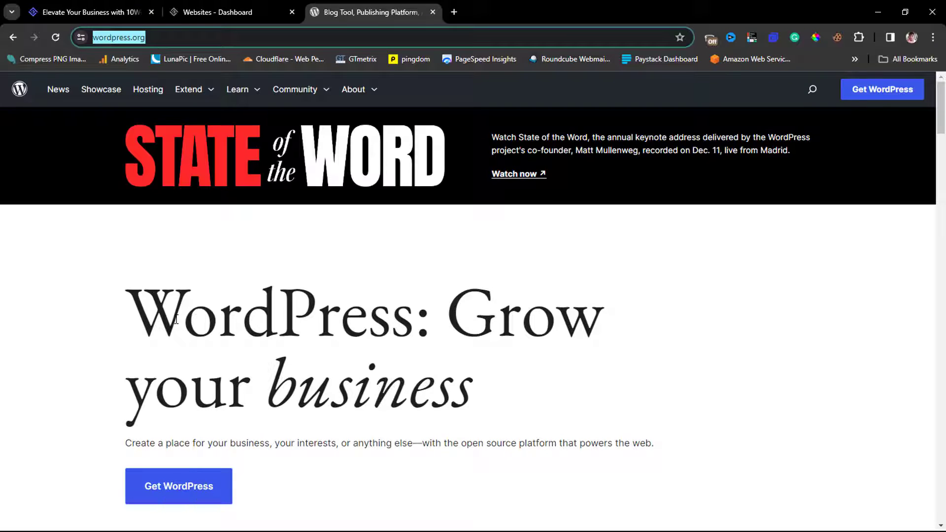
Go to the 10Web homepage and open the Platform pricing page (10web.io/pricing-platform/)
{"action": "left_click", "coordinate": [77, 20]}
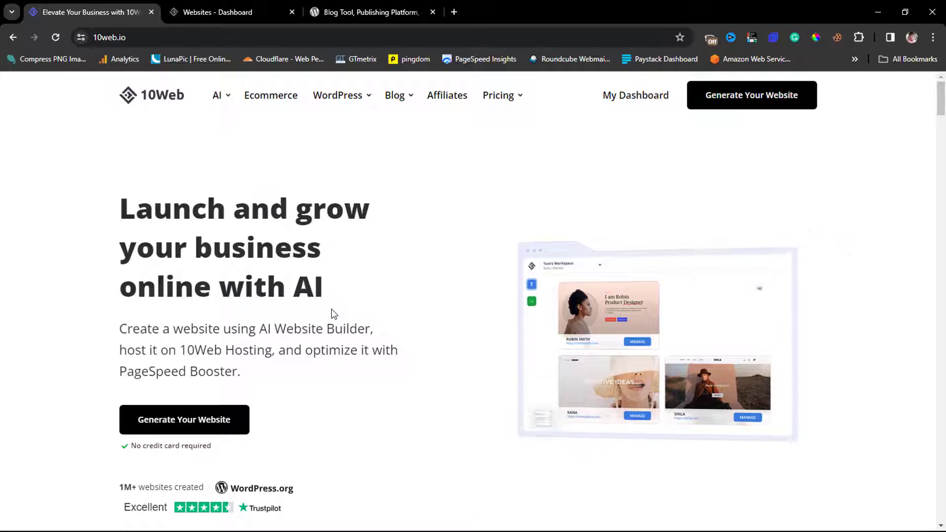
{"action": "mouse_move", "coordinate": [498, 95]}
{"action": "left_click", "coordinate": [525, 126]}
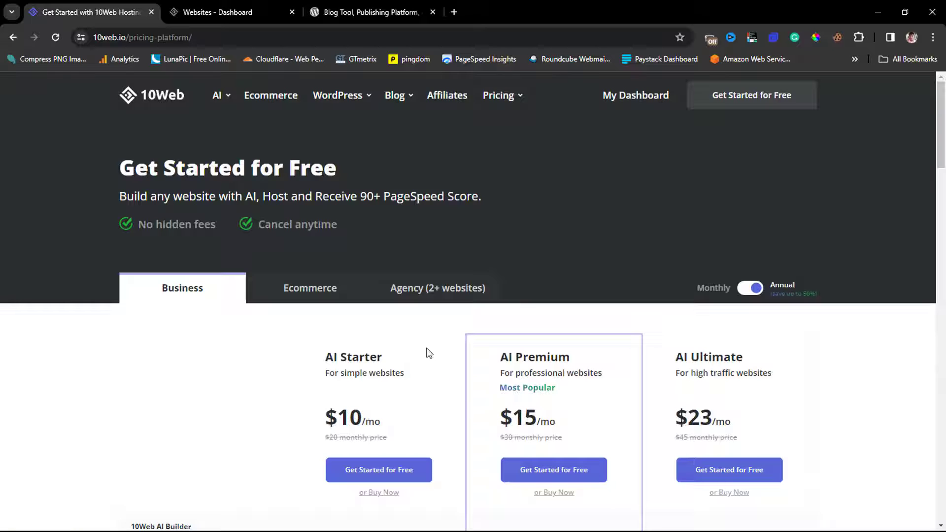
Review the Agency (2+ websites) plan comparison, then go to the Websites dashboard
{"action": "left_click", "coordinate": [413, 294]}
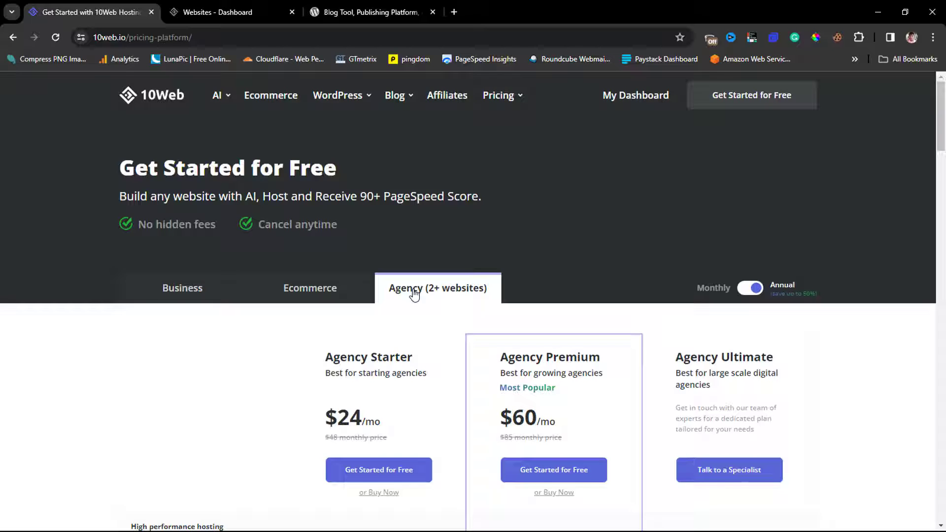
{"action": "scroll", "coordinate": [507, 328], "scroll_direction": "down", "scroll_amount": 2}
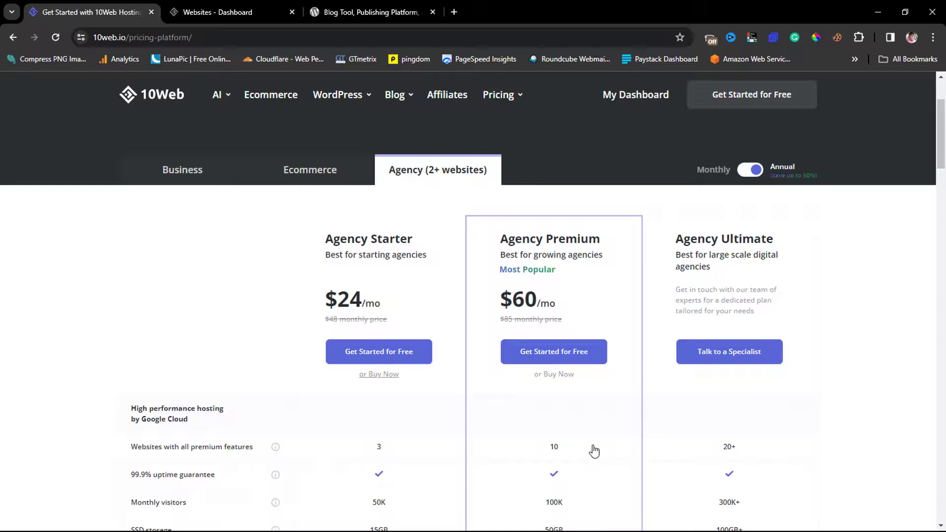
{"action": "left_click", "coordinate": [571, 456]}
{"action": "left_click", "coordinate": [207, 11]}
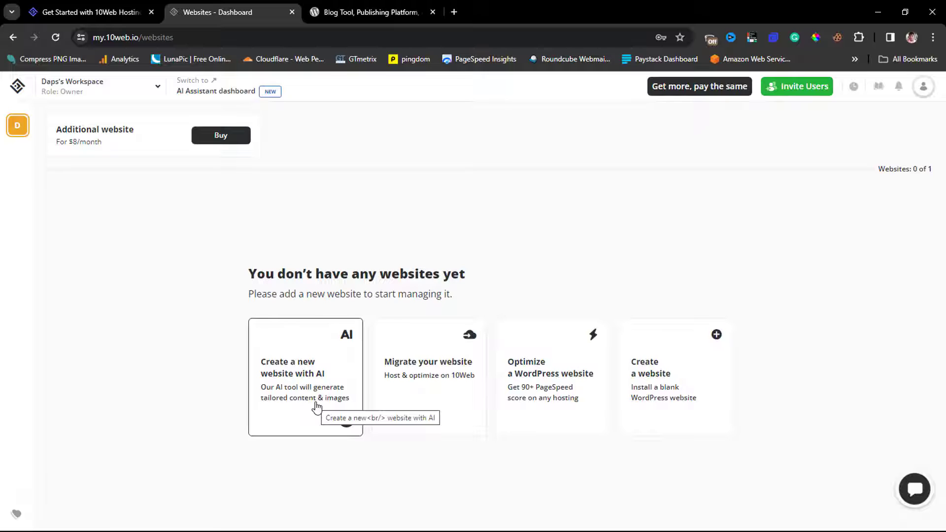
Start a new website titled Daps Tutorial, keeping Council Bluffs as the data center
{"action": "left_click", "coordinate": [292, 378]}
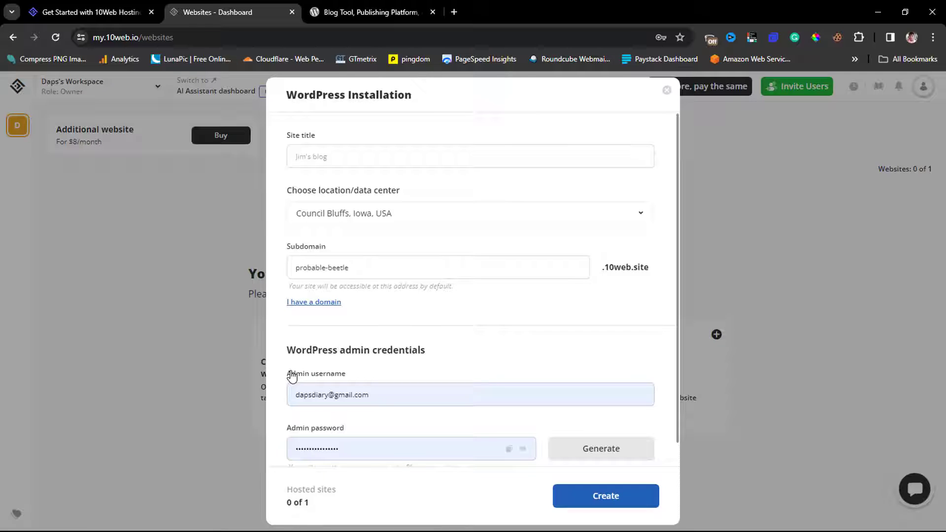
{"action": "left_click", "coordinate": [303, 156]}
{"action": "type", "text": "Daps Tutorial"}
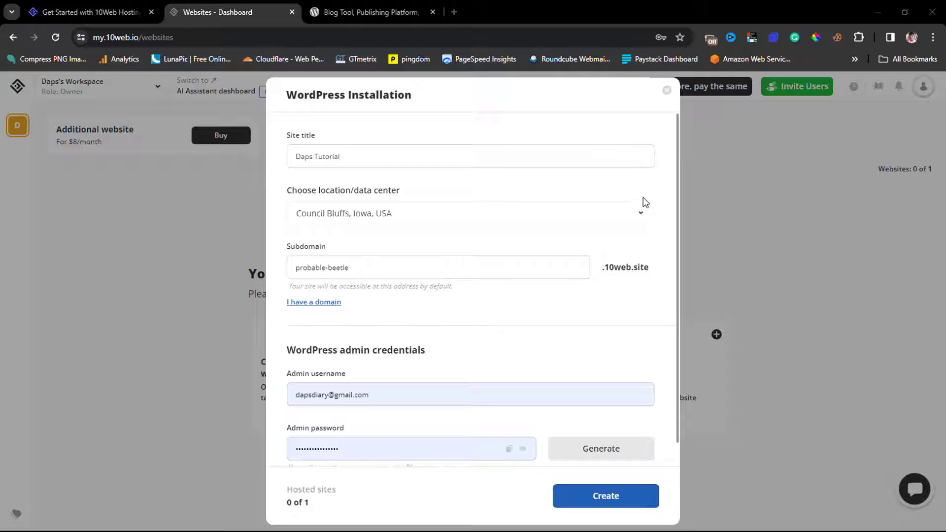
{"action": "left_click", "coordinate": [646, 214]}
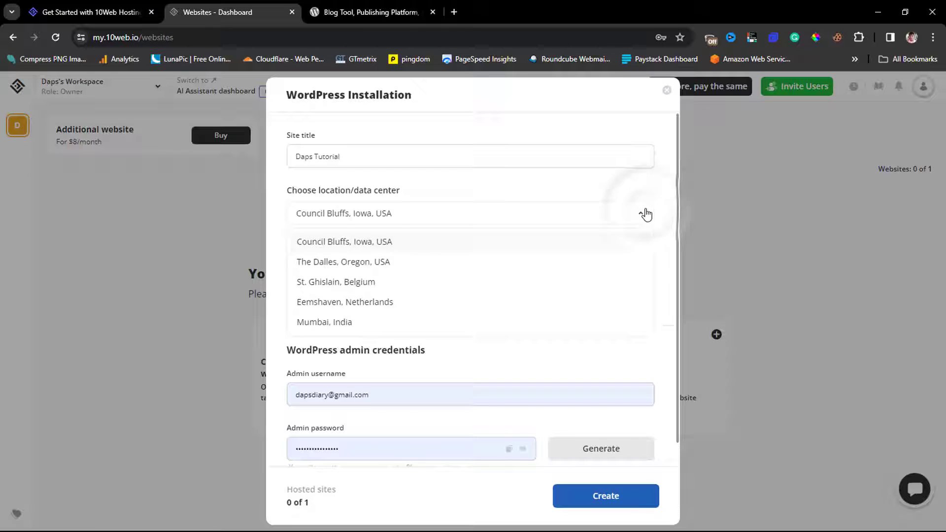
{"action": "scroll", "coordinate": [473, 264], "scroll_direction": "down", "scroll_amount": 2}
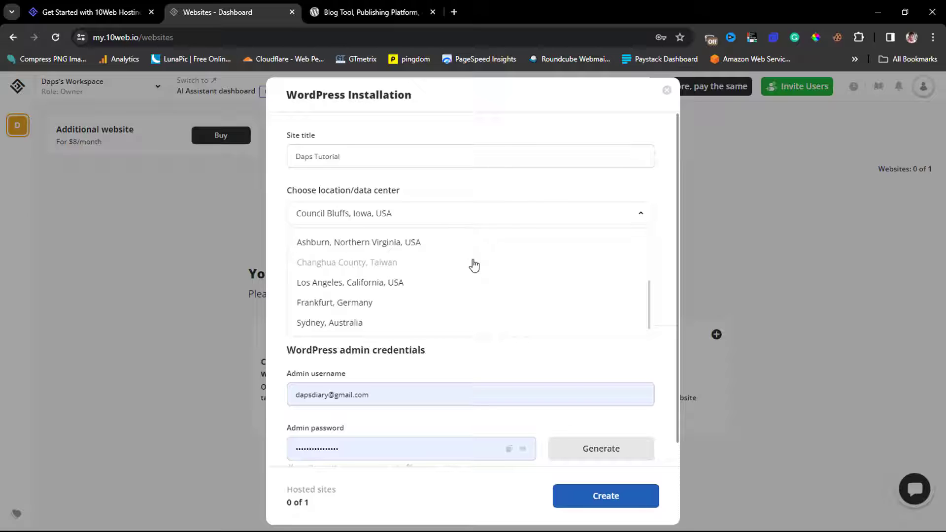
{"action": "left_click", "coordinate": [640, 218]}
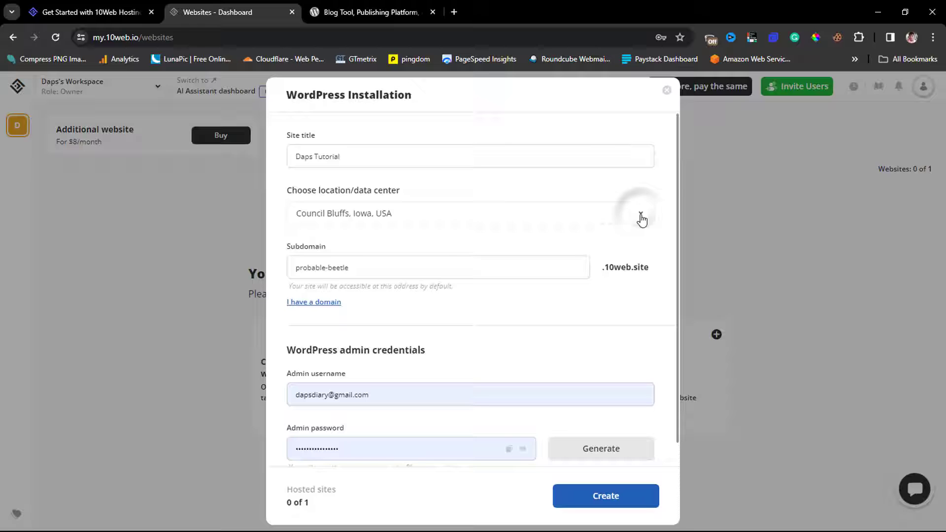
Set the subdomain to daps, replace the admin username and password, and create the site
{"action": "triple_click", "coordinate": [371, 264]}
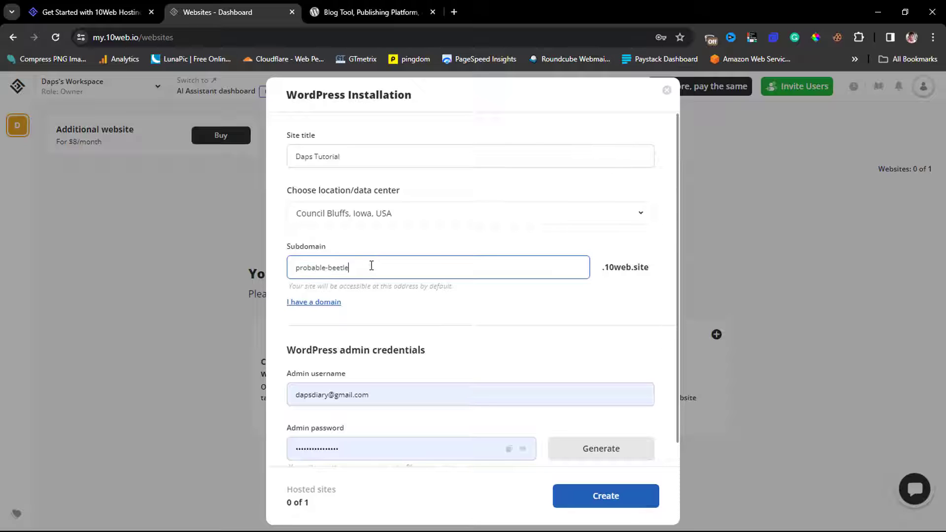
{"action": "type", "text": "daps"}
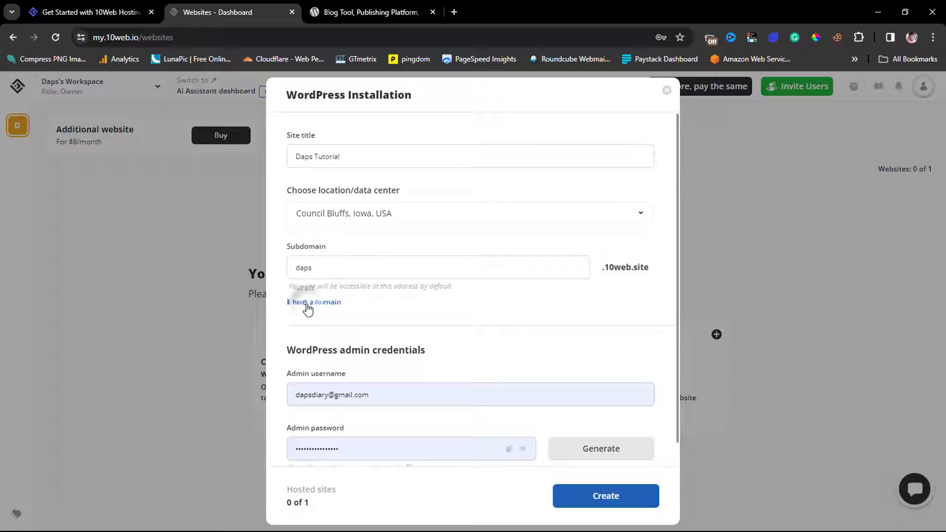
{"action": "left_click", "coordinate": [308, 302]}
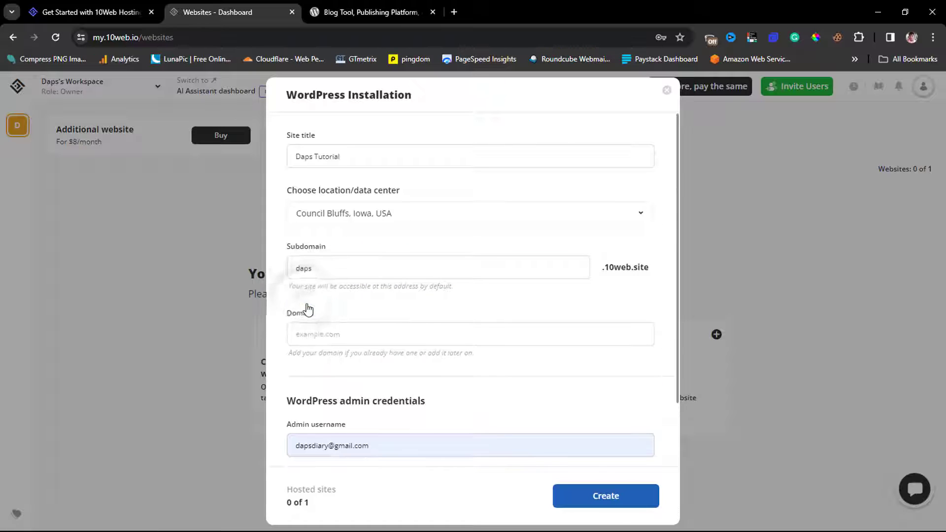
{"action": "left_click", "coordinate": [324, 334]}
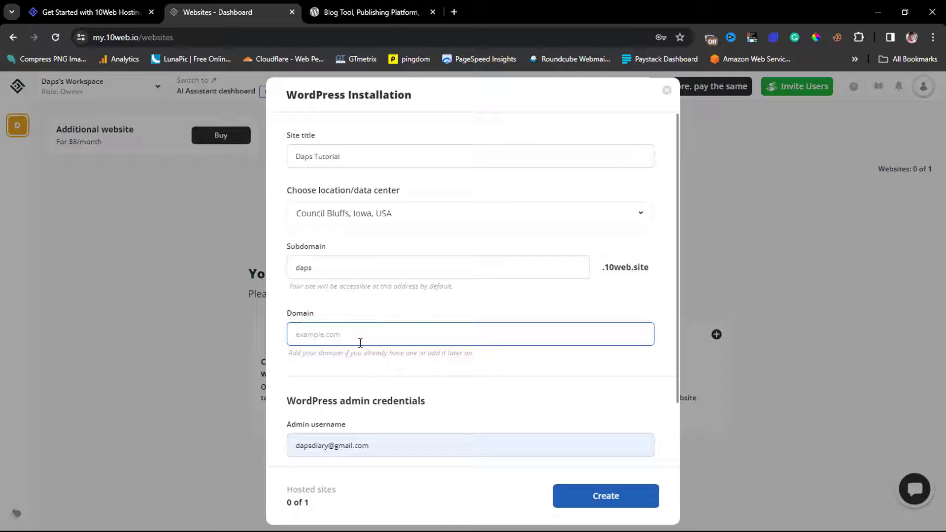
{"action": "scroll", "coordinate": [456, 340], "scroll_direction": "down", "scroll_amount": 2}
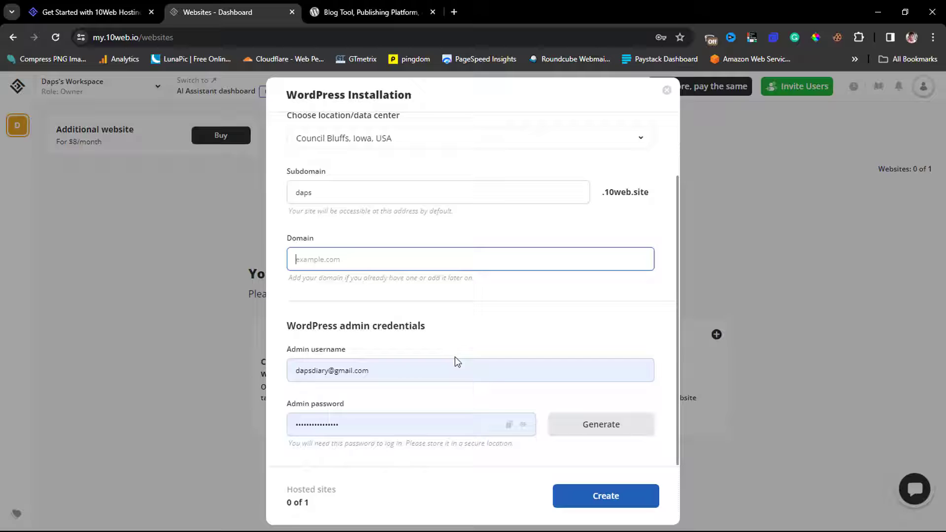
{"action": "left_click_drag", "start_coordinate": [418, 370], "coordinate": [215, 384]}
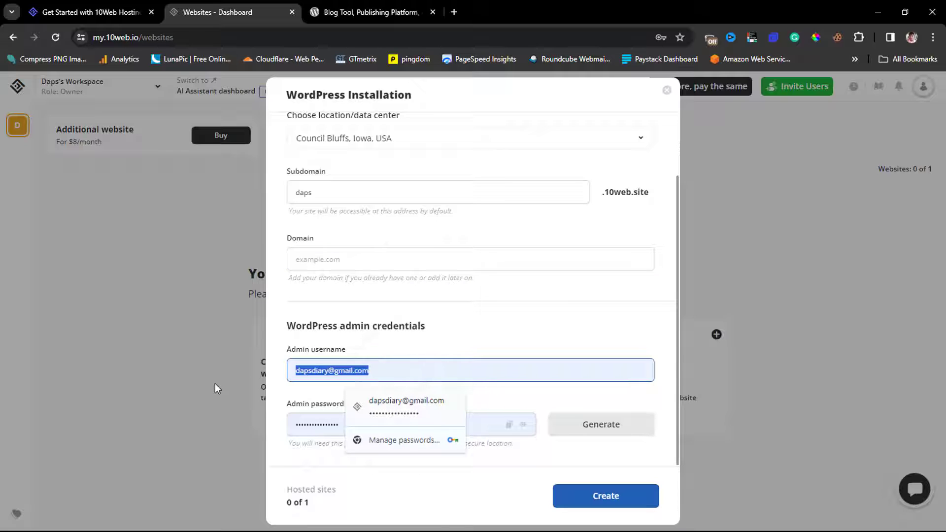
{"action": "type", "text": "admin"}
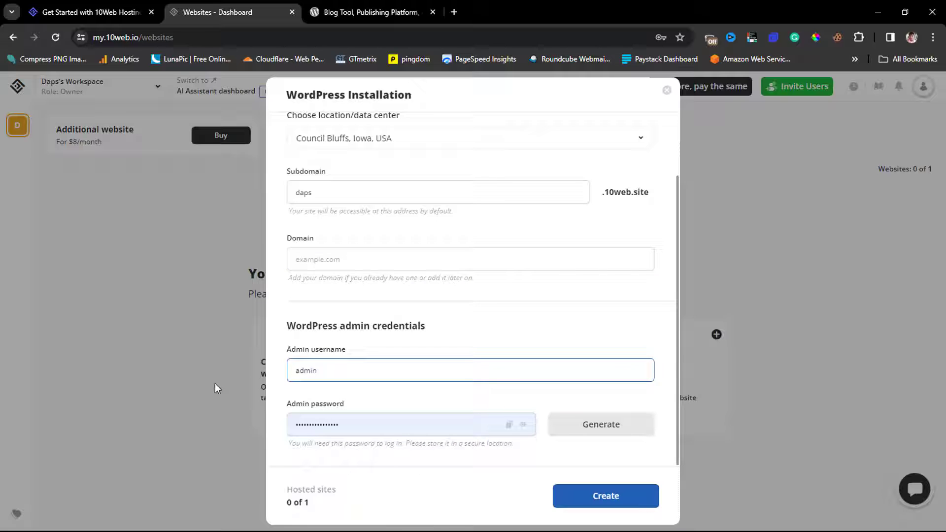
{"action": "left_click_drag", "start_coordinate": [357, 424], "coordinate": [186, 427]}
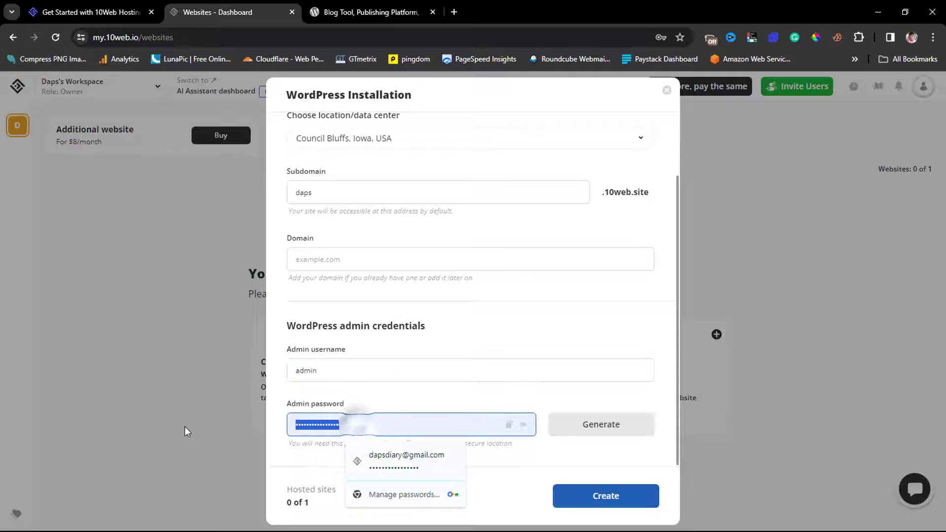
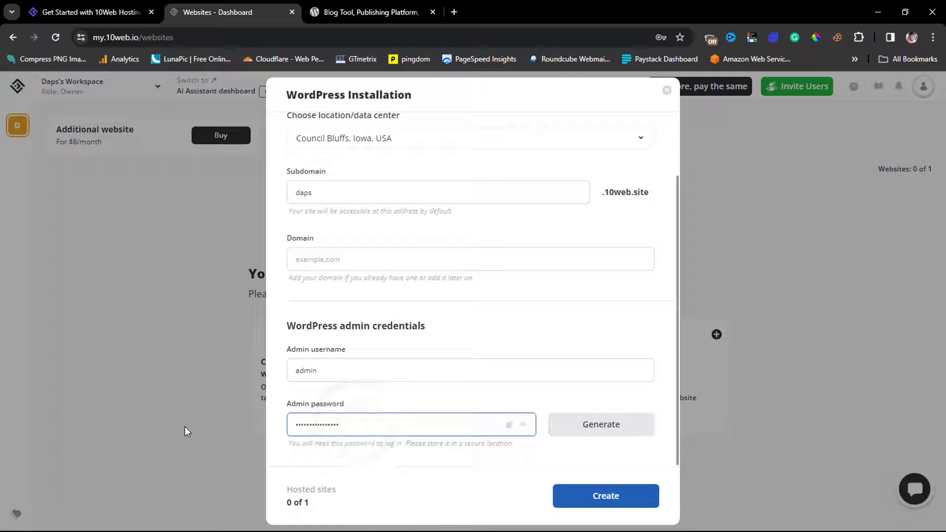
{"action": "left_click", "coordinate": [606, 498]}
{"action": "left_click", "coordinate": [676, 67]}
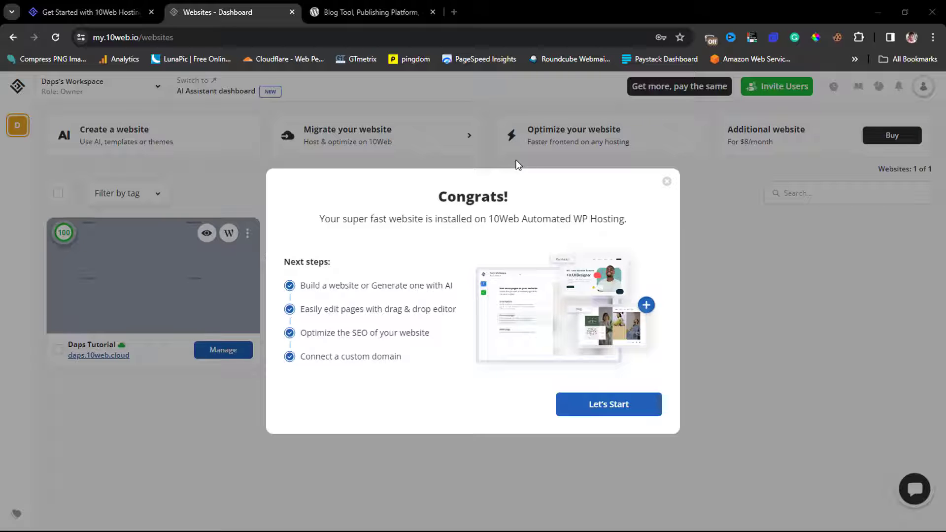
Dismiss the installation success message, open Recreate-from-URL, and return to wordpress.org
{"action": "left_click", "coordinate": [604, 408]}
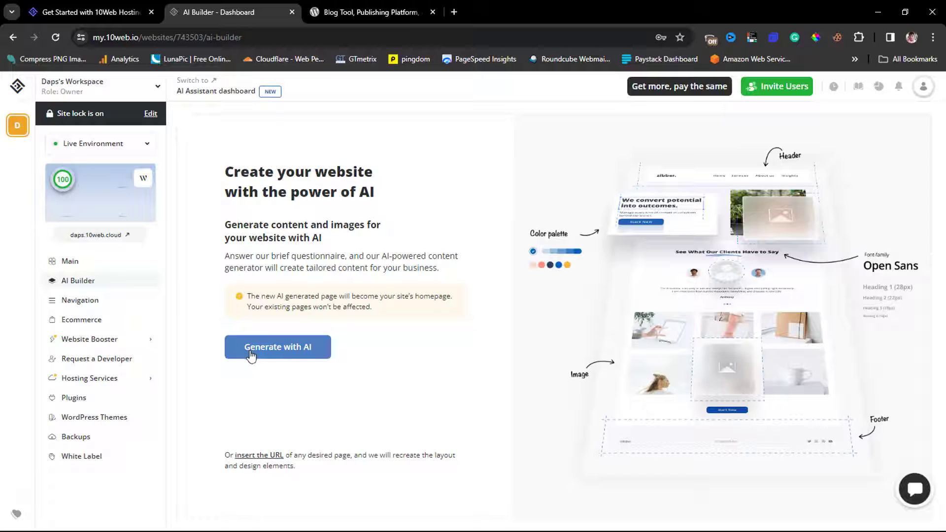
{"action": "left_click", "coordinate": [266, 456]}
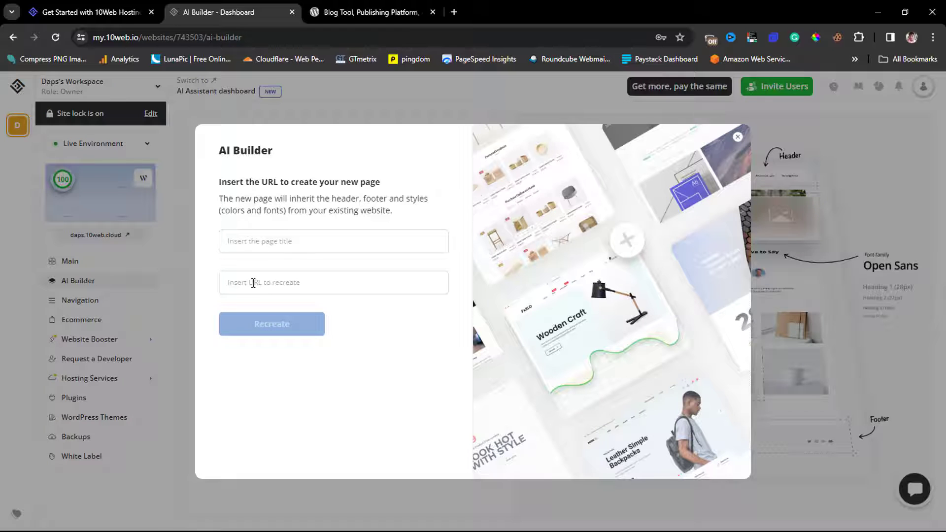
{"action": "left_click", "coordinate": [370, 12]}
Copy the wordpress.org address from the address bar
{"action": "left_click", "coordinate": [116, 39]}
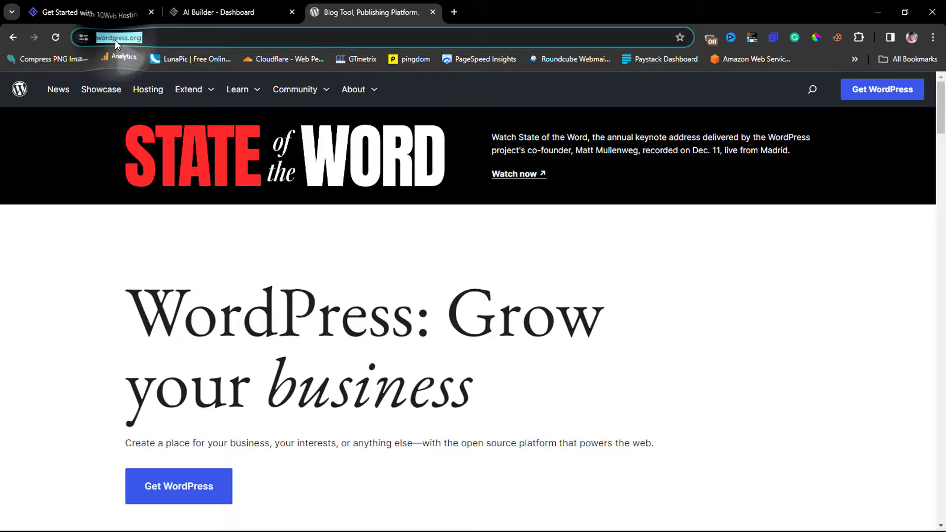
{"action": "right_click", "coordinate": [116, 41]}
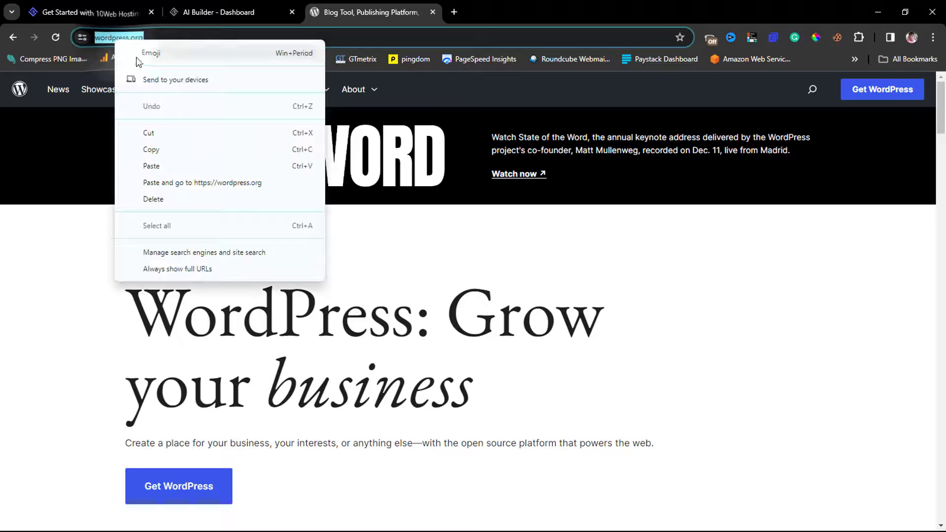
{"action": "left_click", "coordinate": [154, 151]}
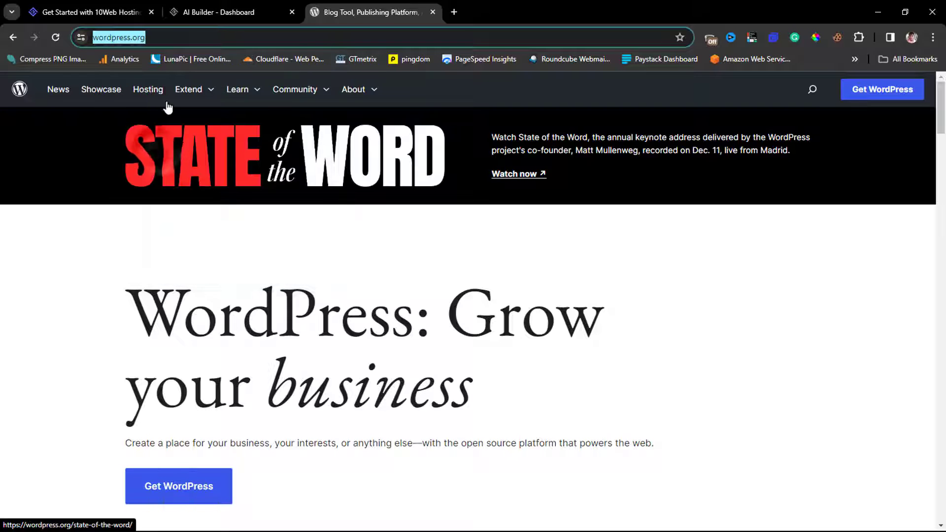
In AI Builder, recreate the pasted wordpress.org URL as a page titled Home
{"action": "left_click", "coordinate": [221, 12]}
{"action": "left_click", "coordinate": [251, 238]}
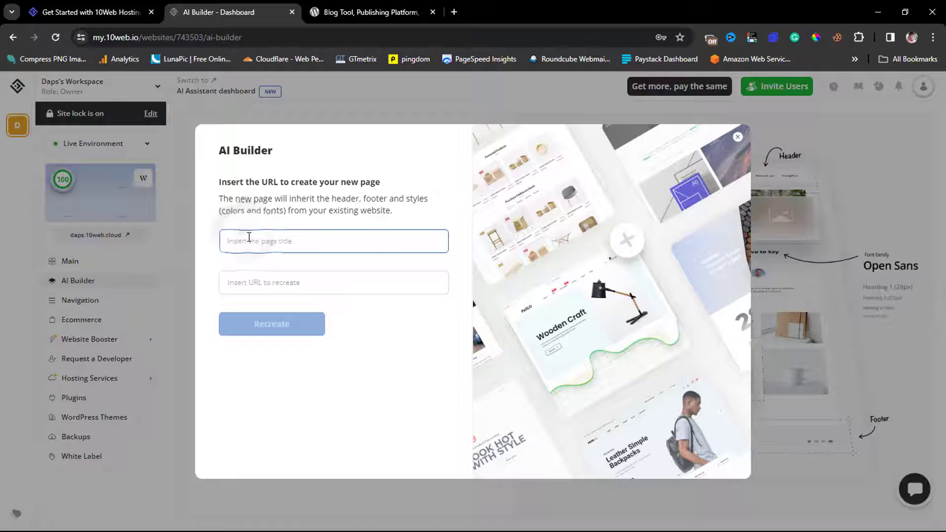
{"action": "type", "text": "Home"}
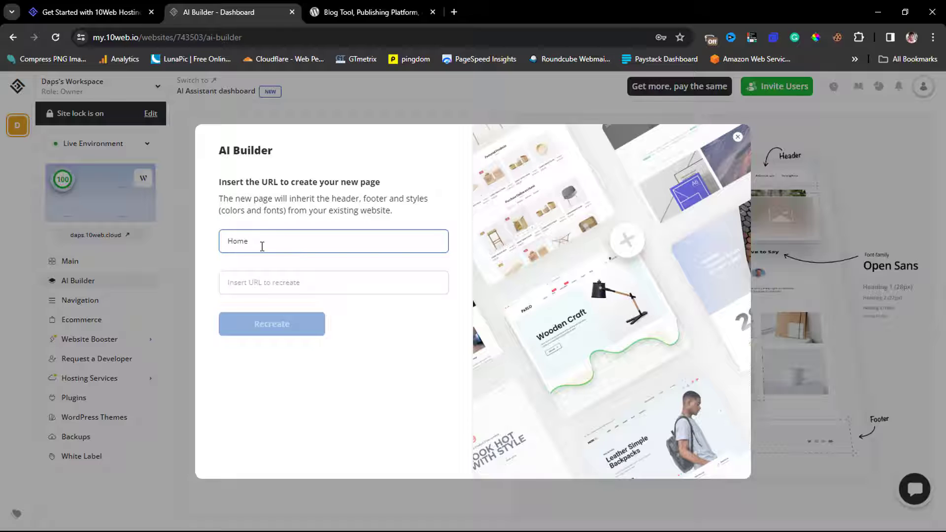
{"action": "left_click", "coordinate": [262, 277]}
{"action": "type", "text": "https://wordpress.org/"}
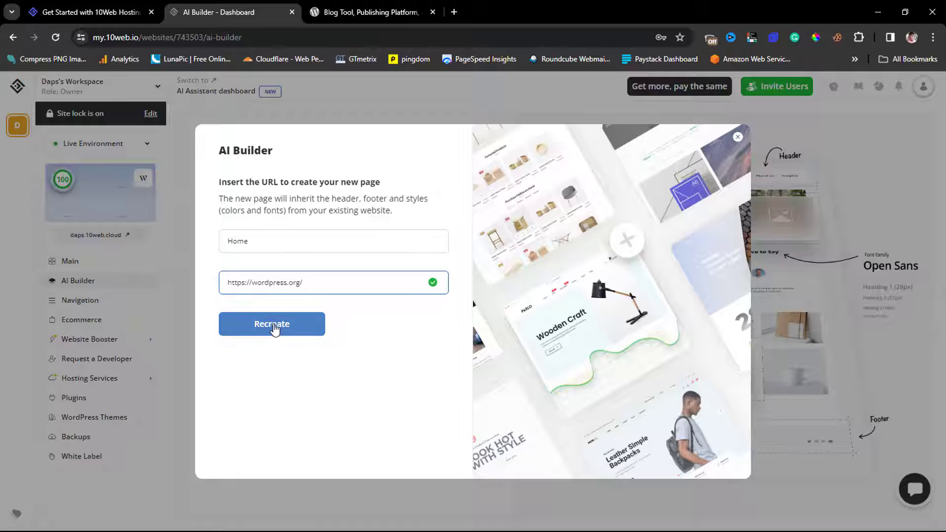
{"action": "left_click", "coordinate": [274, 328]}
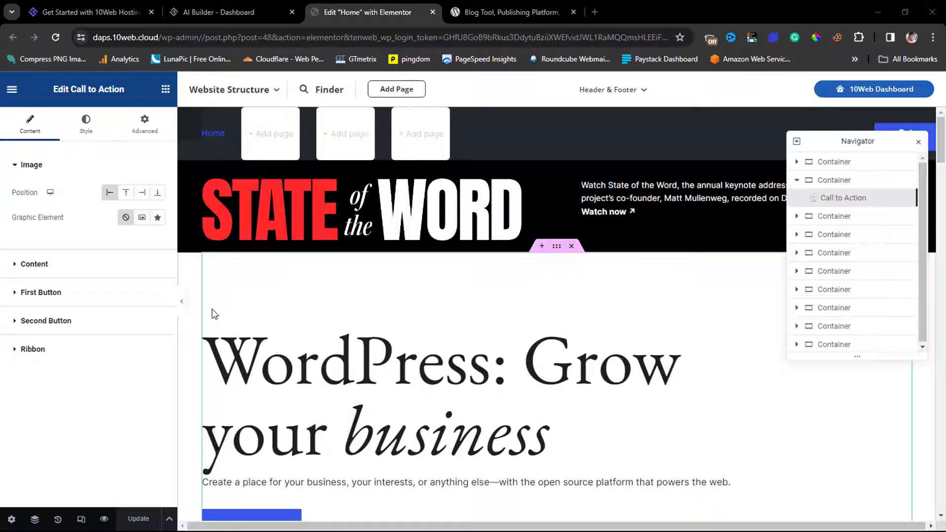
Collapse the Elementor panel to preview the full recreated Home page
{"action": "left_click", "coordinate": [181, 309]}
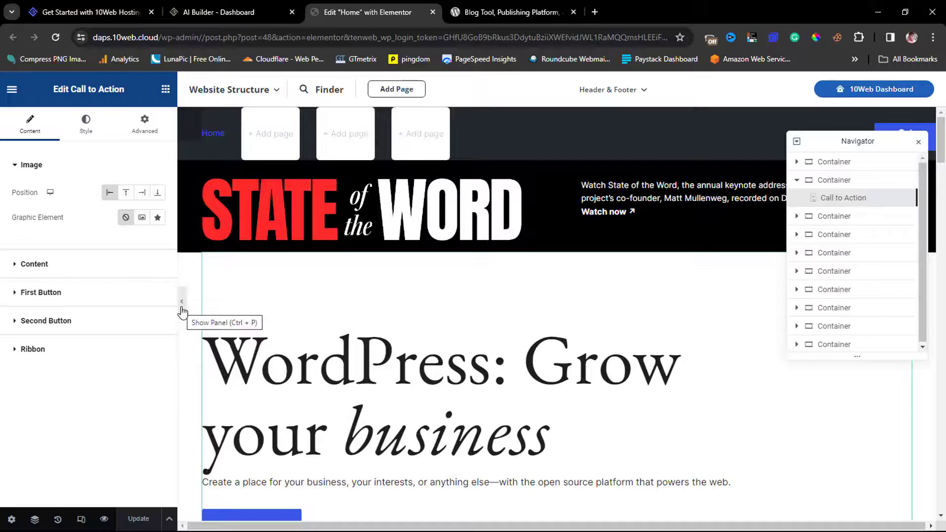
{"action": "scroll", "coordinate": [810, 273], "scroll_direction": "down", "scroll_amount": 3}
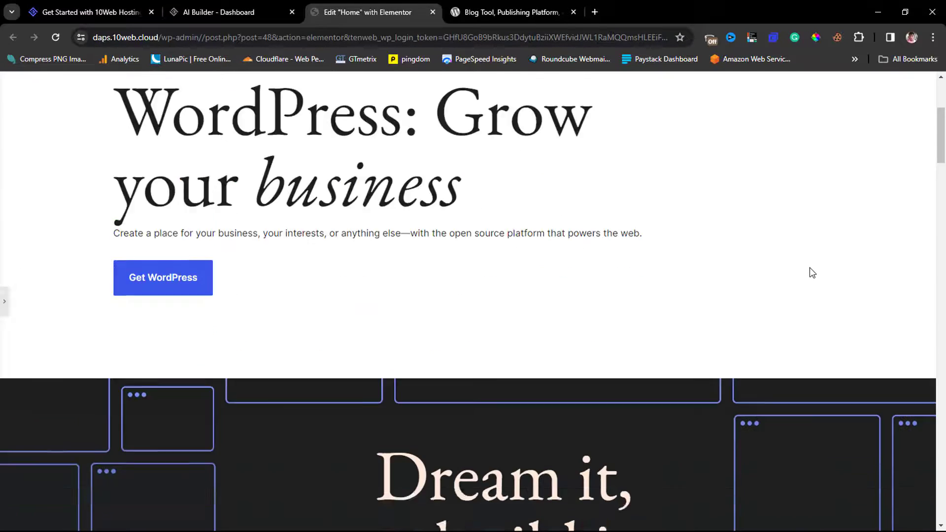
{"action": "scroll", "coordinate": [809, 268], "scroll_direction": "down", "scroll_amount": 3}
{"action": "scroll", "coordinate": [807, 268], "scroll_direction": "down", "scroll_amount": 5}
{"action": "scroll", "coordinate": [807, 269], "scroll_direction": "down", "scroll_amount": 4}
{"action": "scroll", "coordinate": [807, 271], "scroll_direction": "down", "scroll_amount": 5}
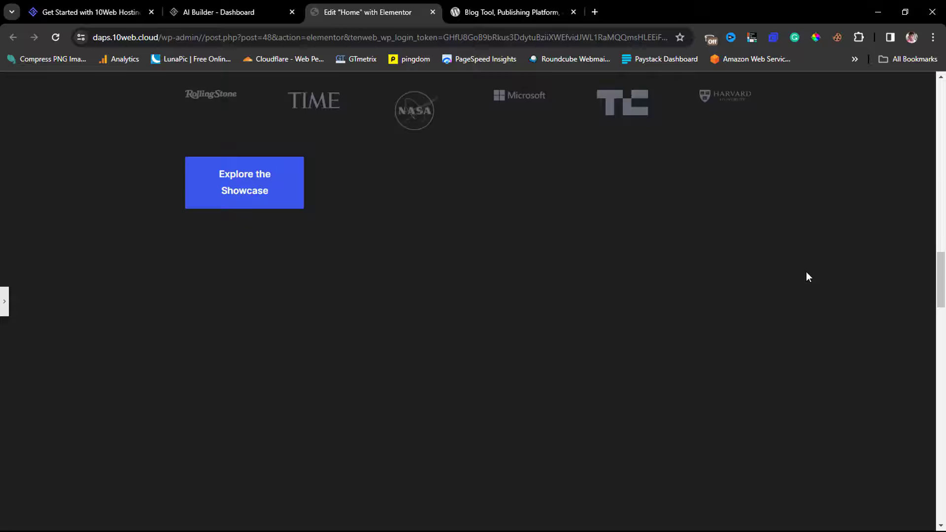
{"action": "scroll", "coordinate": [806, 272], "scroll_direction": "down", "scroll_amount": 2}
{"action": "scroll", "coordinate": [807, 273], "scroll_direction": "down", "scroll_amount": 3}
{"action": "scroll", "coordinate": [806, 273], "scroll_direction": "down", "scroll_amount": 2}
{"action": "scroll", "coordinate": [807, 273], "scroll_direction": "down", "scroll_amount": 3}
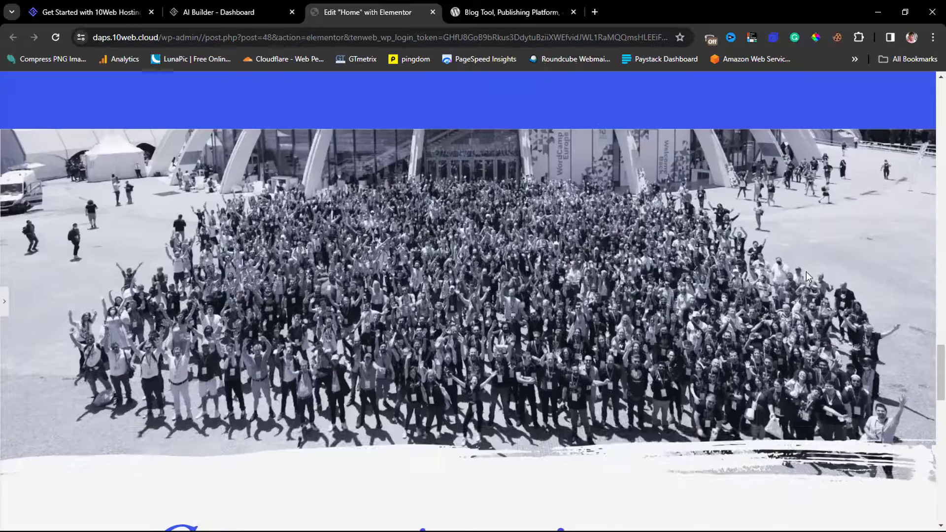
{"action": "scroll", "coordinate": [807, 271], "scroll_direction": "down", "scroll_amount": 3}
{"action": "scroll", "coordinate": [807, 272], "scroll_direction": "down", "scroll_amount": 6}
{"action": "scroll", "coordinate": [807, 272], "scroll_direction": "down", "scroll_amount": 2}
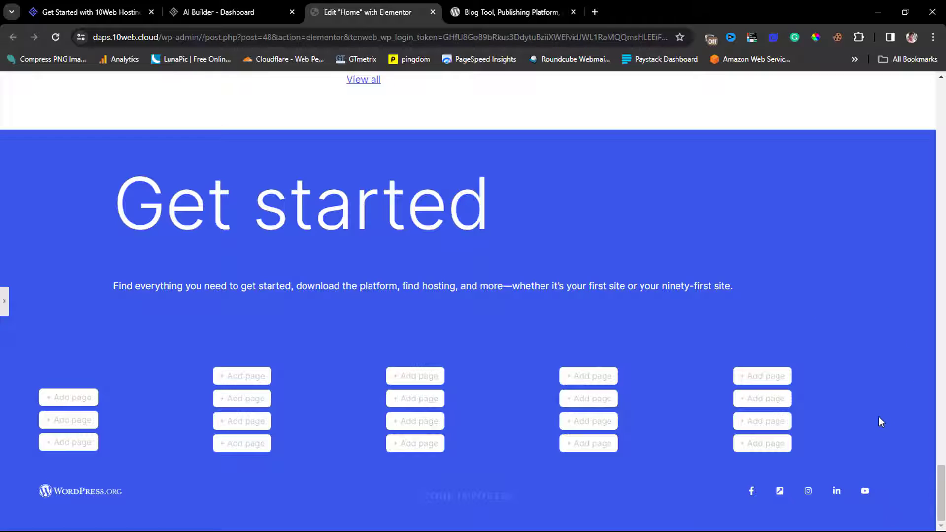
{"action": "scroll", "coordinate": [597, 269], "scroll_direction": "up", "scroll_amount": 4}
{"action": "scroll", "coordinate": [604, 271], "scroll_direction": "up", "scroll_amount": 5}
{"action": "scroll", "coordinate": [603, 271], "scroll_direction": "up", "scroll_amount": 5}
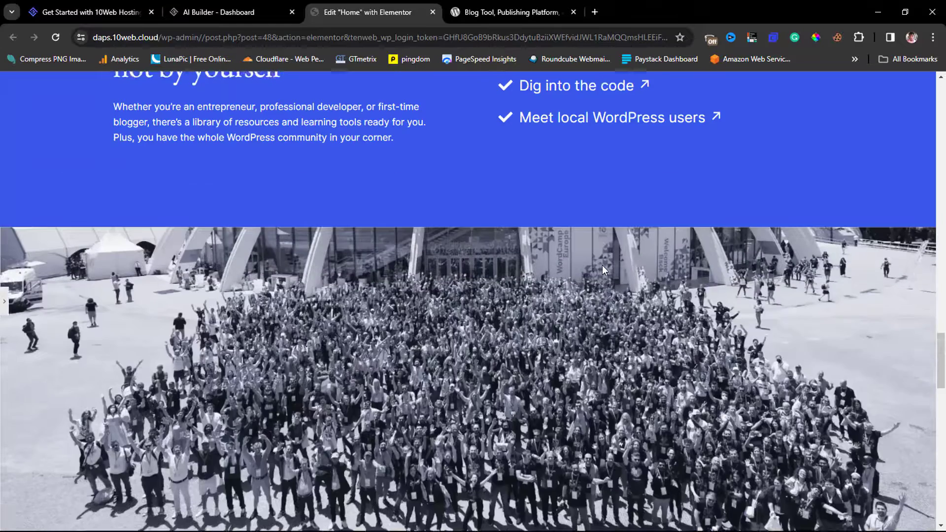
{"action": "scroll", "coordinate": [603, 271], "scroll_direction": "up", "scroll_amount": 4}
{"action": "scroll", "coordinate": [603, 271], "scroll_direction": "up", "scroll_amount": 2}
{"action": "scroll", "coordinate": [603, 271], "scroll_direction": "up", "scroll_amount": 2}
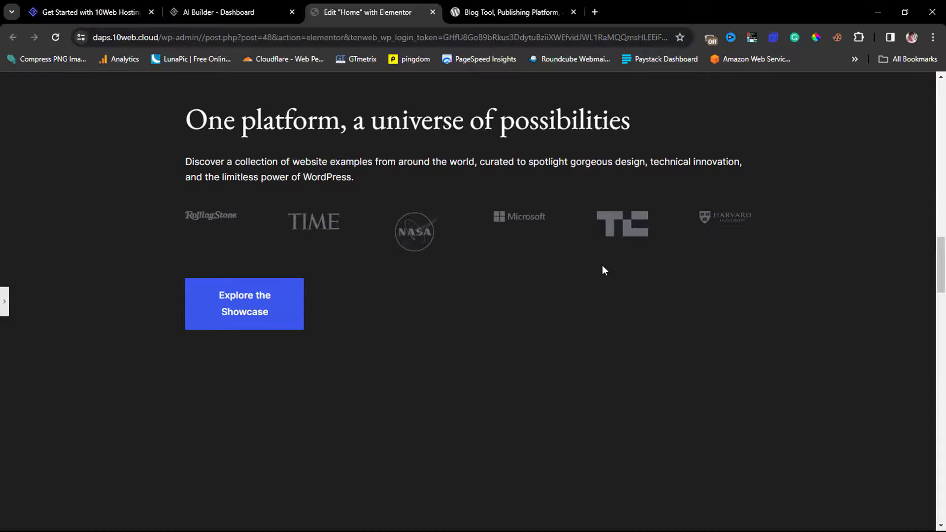
{"action": "scroll", "coordinate": [603, 271], "scroll_direction": "up", "scroll_amount": 2}
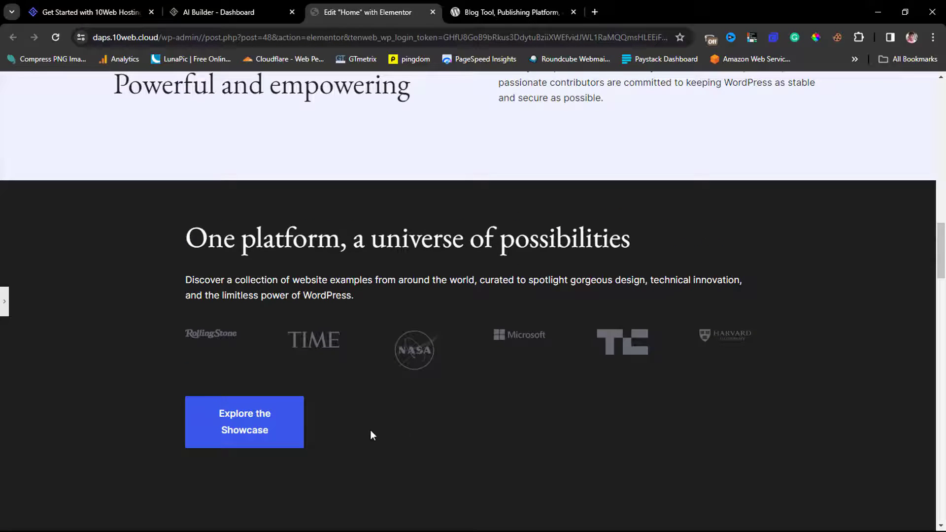
{"action": "scroll", "coordinate": [488, 347], "scroll_direction": "up", "scroll_amount": 5}
{"action": "scroll", "coordinate": [488, 346], "scroll_direction": "up", "scroll_amount": 3}
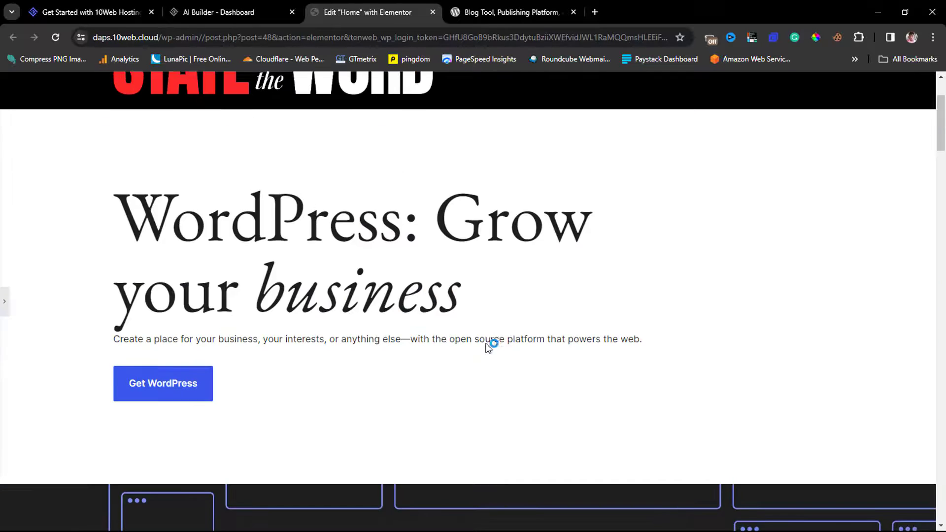
{"action": "scroll", "coordinate": [488, 346], "scroll_direction": "up", "scroll_amount": 1}
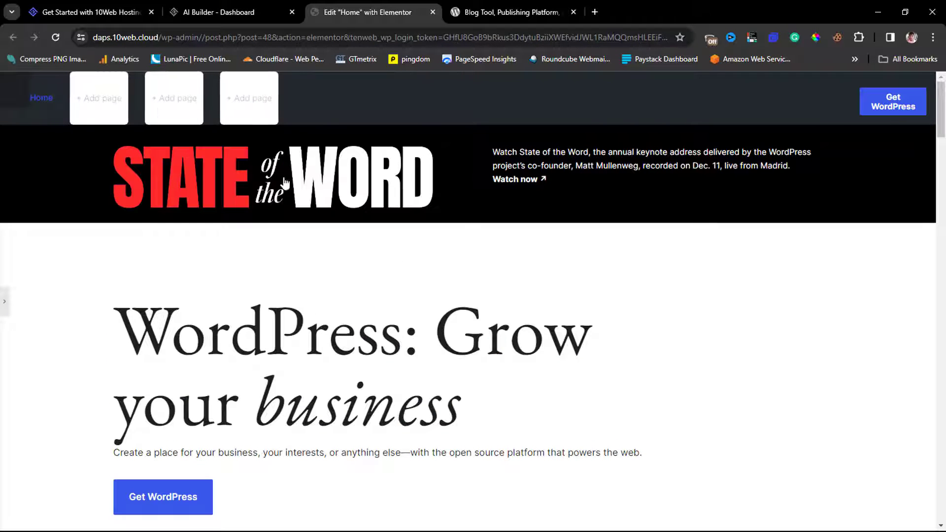
Restore the Elementor panels and select the 'Dream it, build it' heading
{"action": "left_click", "coordinate": [3, 308]}
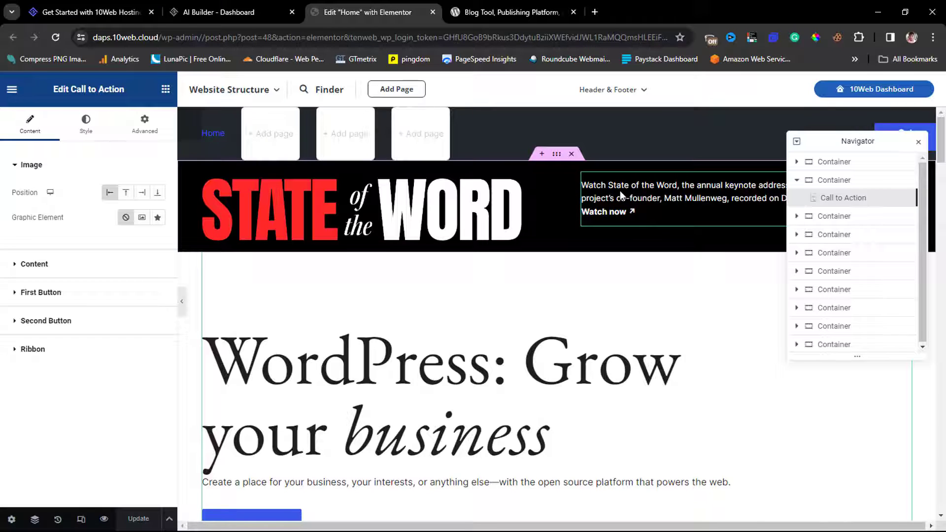
{"action": "scroll", "coordinate": [436, 304], "scroll_direction": "down", "scroll_amount": 2}
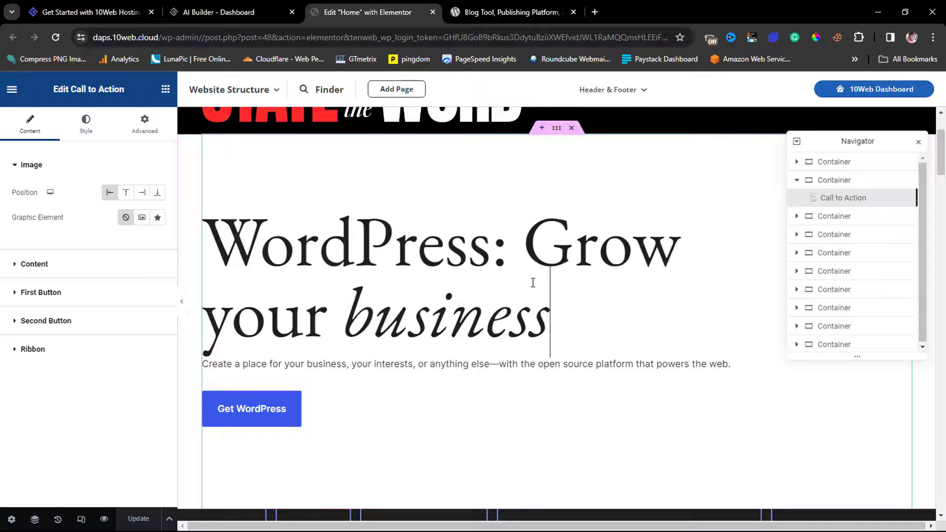
{"action": "scroll", "coordinate": [518, 285], "scroll_direction": "down", "scroll_amount": 5}
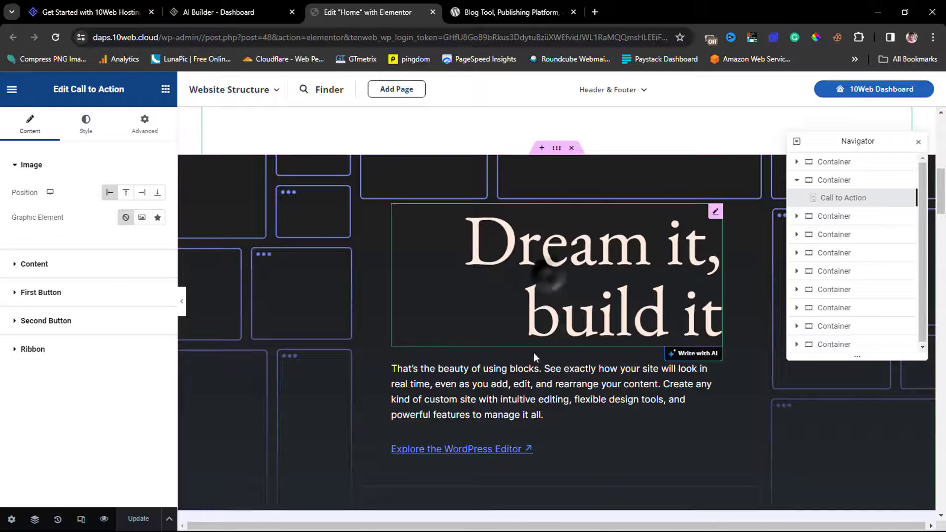
{"action": "left_click", "coordinate": [550, 275]}
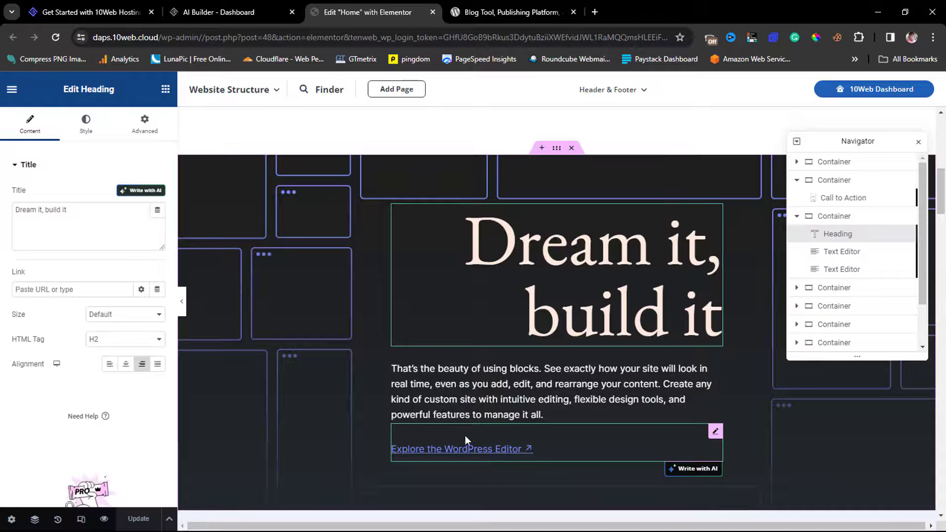
{"action": "scroll", "coordinate": [436, 399], "scroll_direction": "down", "scroll_amount": 5}
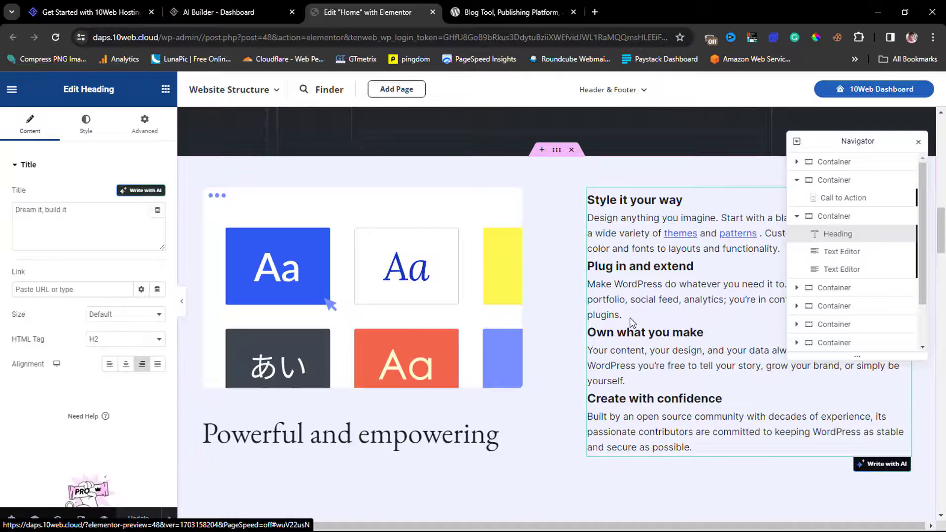
{"action": "scroll", "coordinate": [669, 317], "scroll_direction": "down", "scroll_amount": 5}
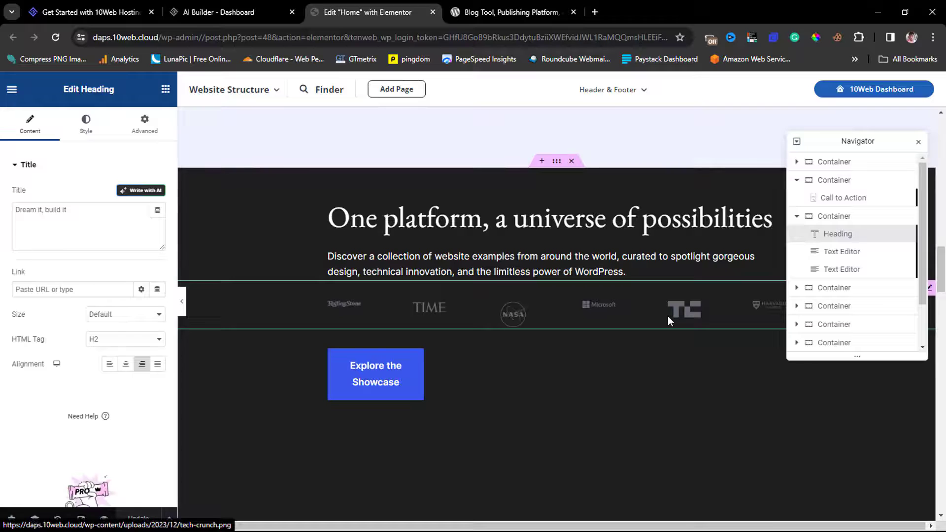
{"action": "scroll", "coordinate": [443, 377], "scroll_direction": "up", "scroll_amount": 15}
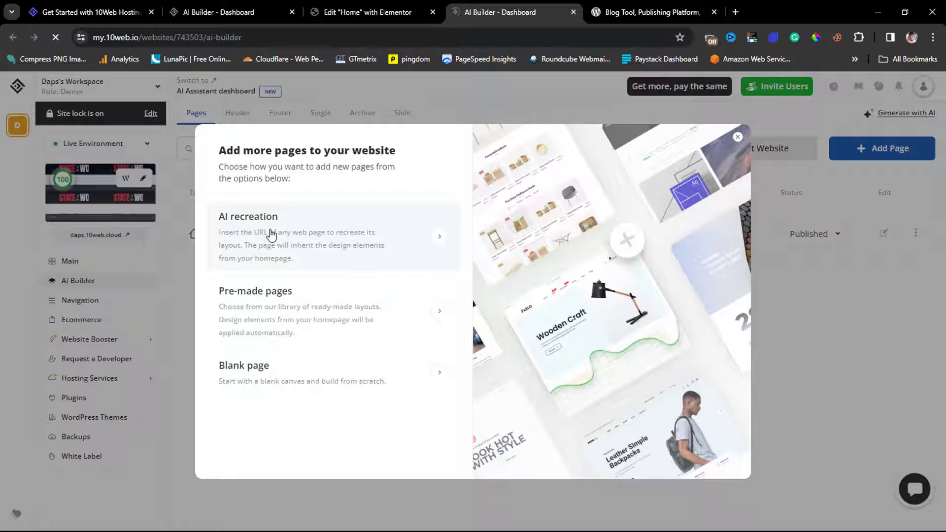
Pick AI recreation in the Add more pages dialog and focus the page title field
{"action": "left_click", "coordinate": [300, 237]}
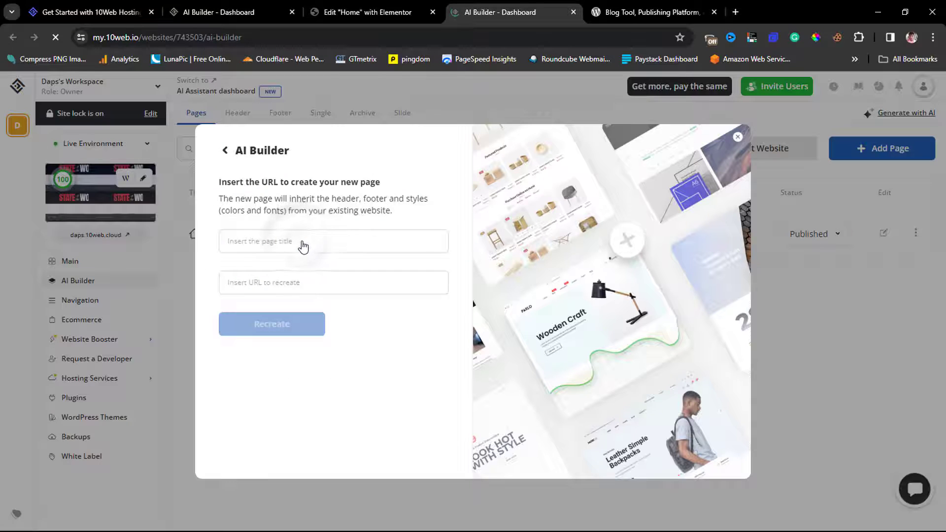
{"action": "left_click", "coordinate": [299, 243]}
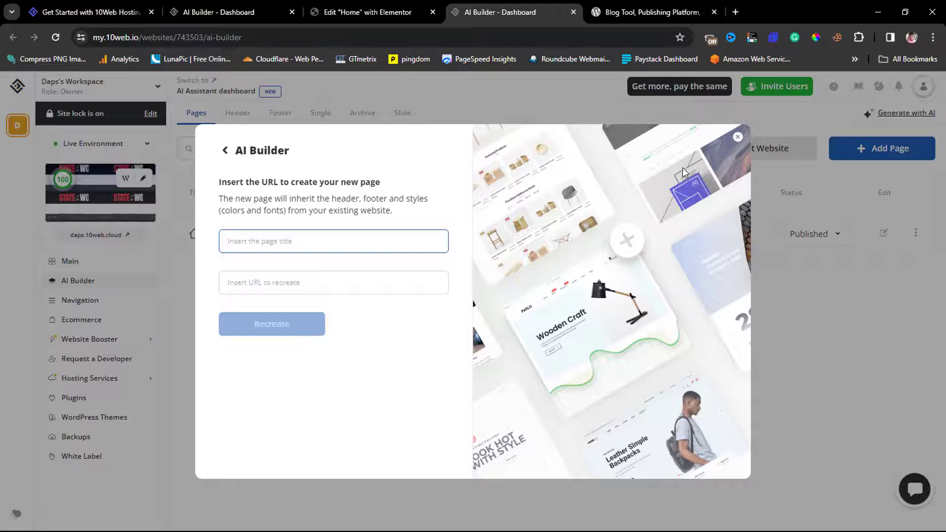
{"action": "left_click", "coordinate": [737, 138]}
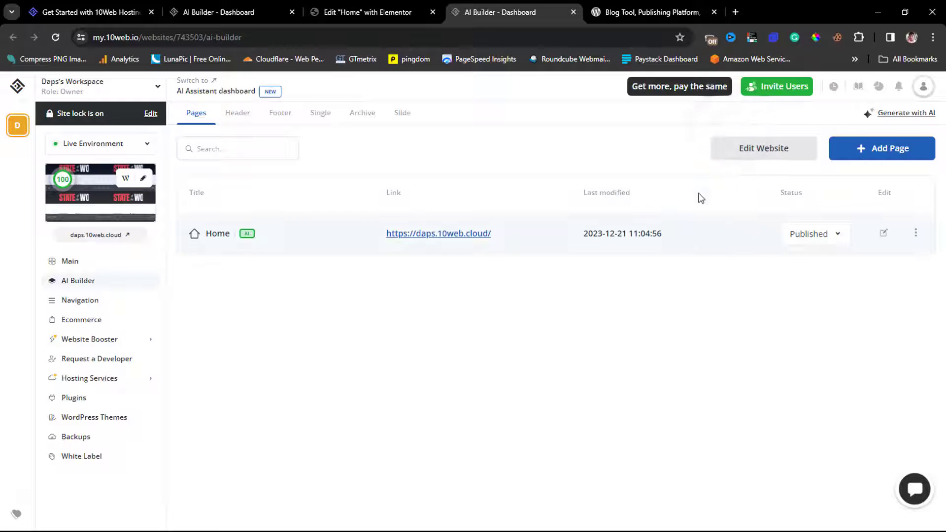